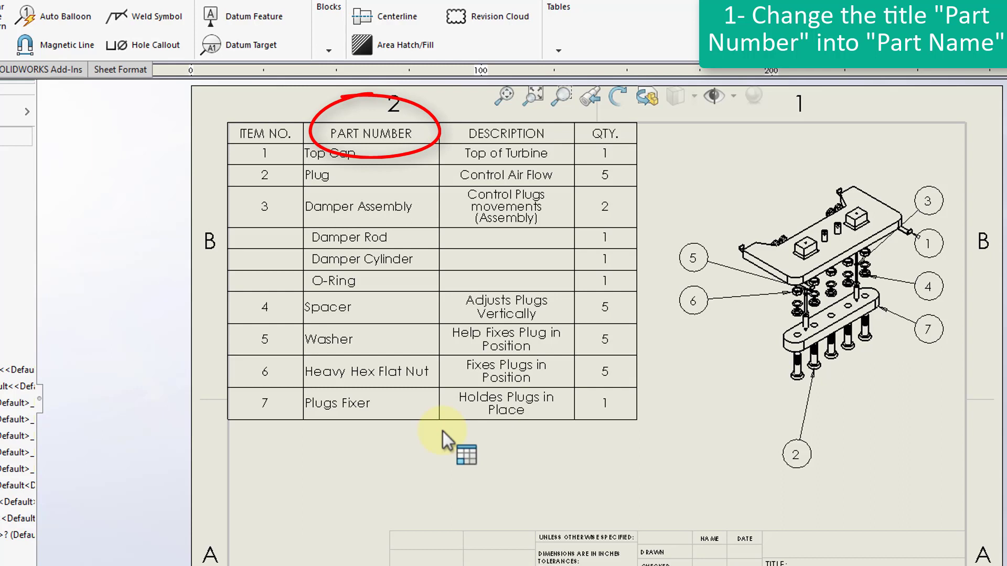
Replace NUMBER with NAME so the second BOM header reads 'PART NAME'
{"action": "double_click", "coordinate": [402, 133]}
{"action": "double_click", "coordinate": [402, 131]}
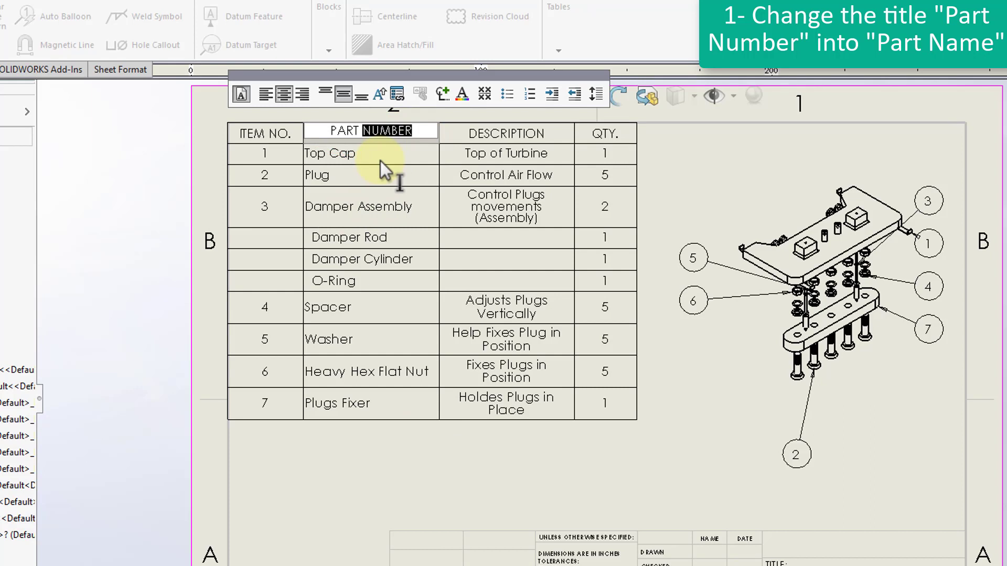
{"action": "type", "text": "NAME"}
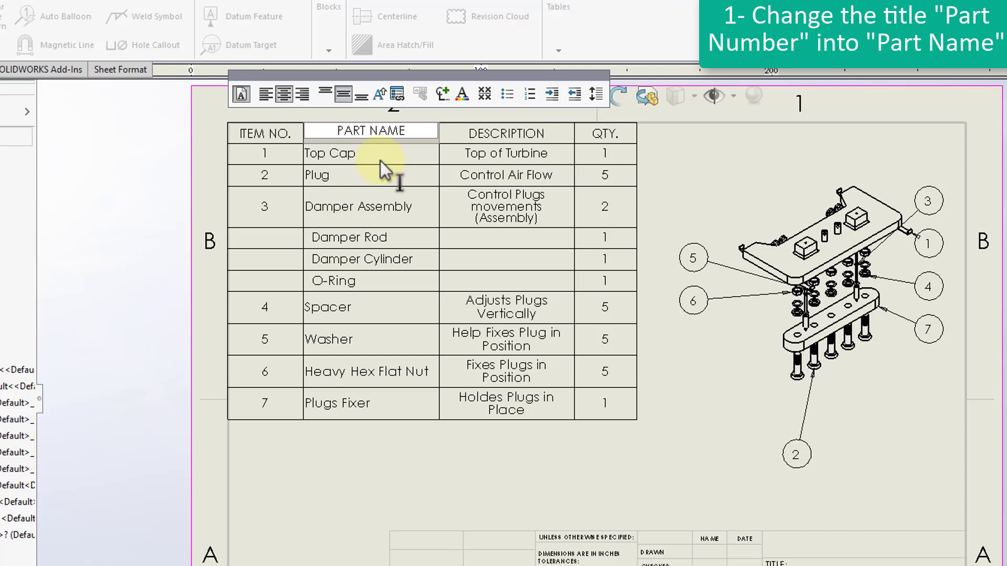
{"action": "left_click", "coordinate": [319, 470]}
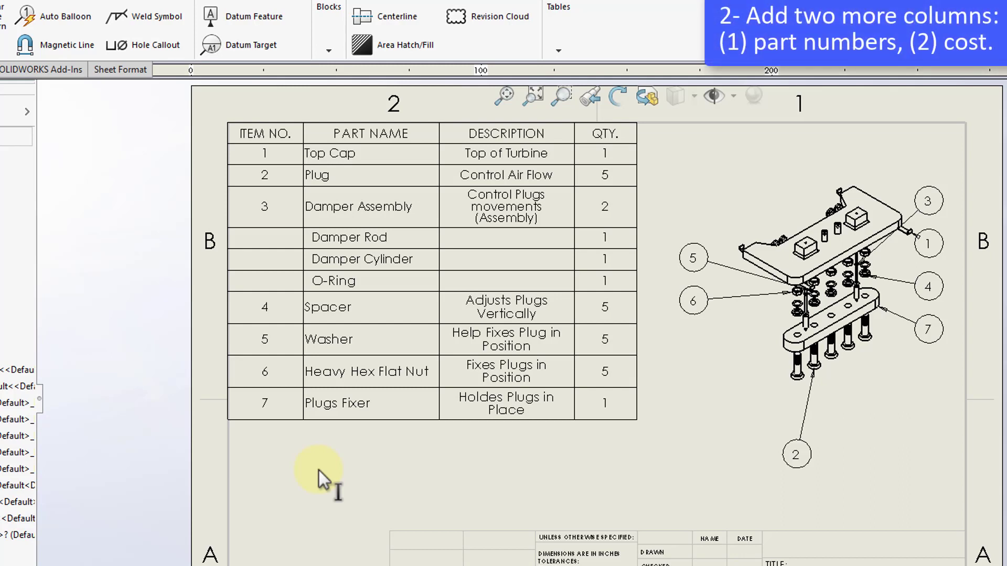
Insert a column right of PART NAME as a CUSTOM PROPERTY column showing PartNo
{"action": "left_click", "coordinate": [523, 336]}
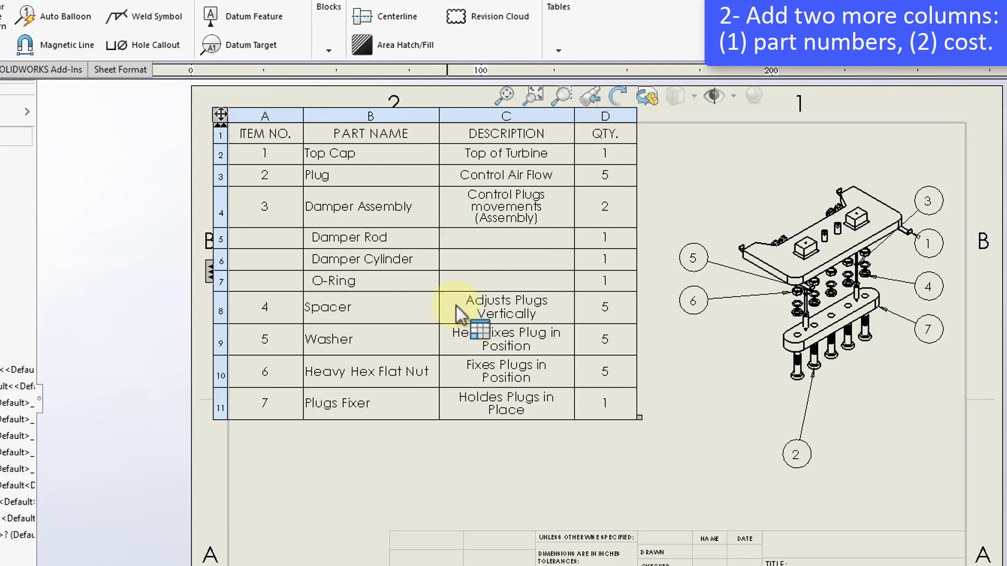
{"action": "left_click", "coordinate": [398, 117]}
{"action": "right_click", "coordinate": [399, 117]}
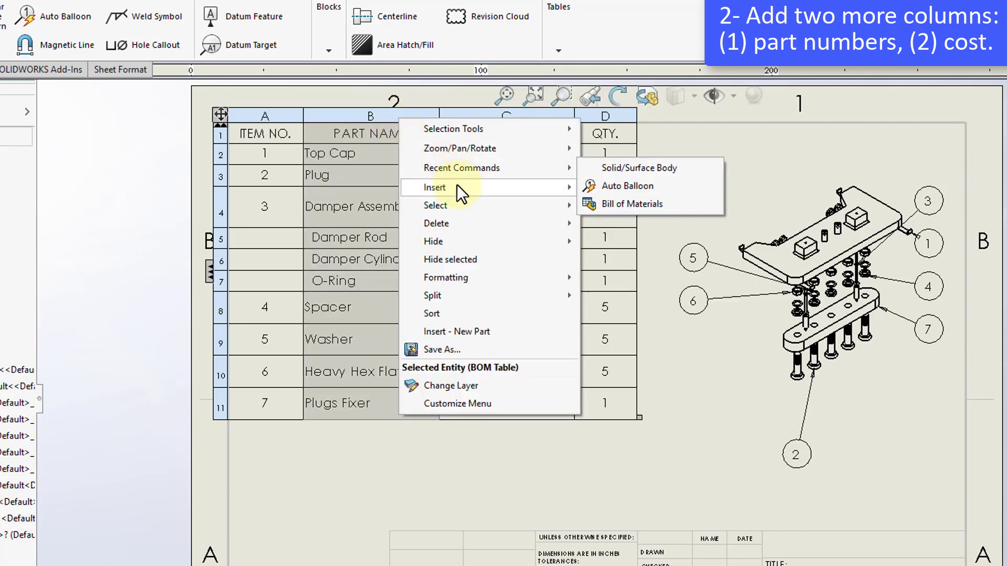
{"action": "mouse_move", "coordinate": [457, 186]}
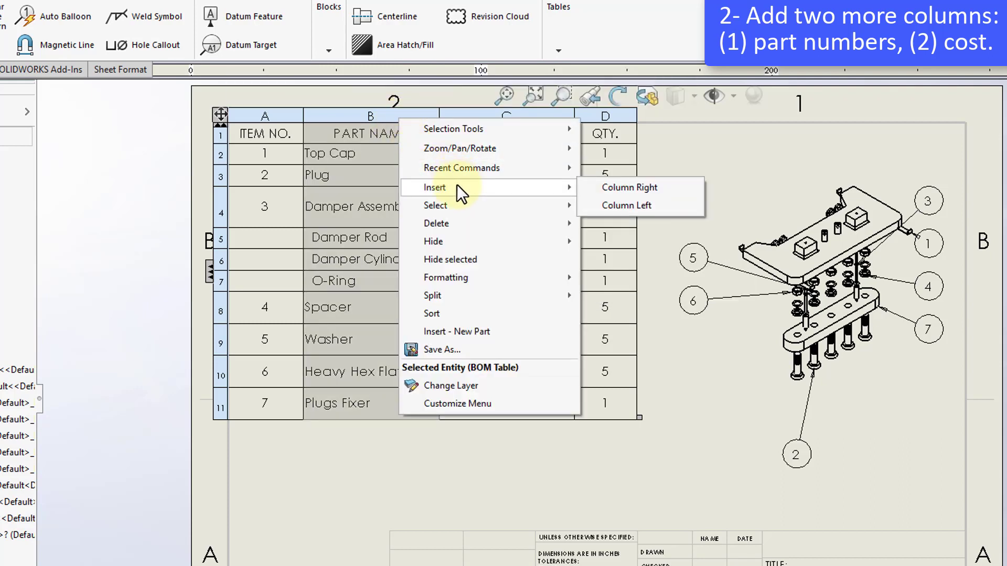
{"action": "left_click", "coordinate": [666, 189]}
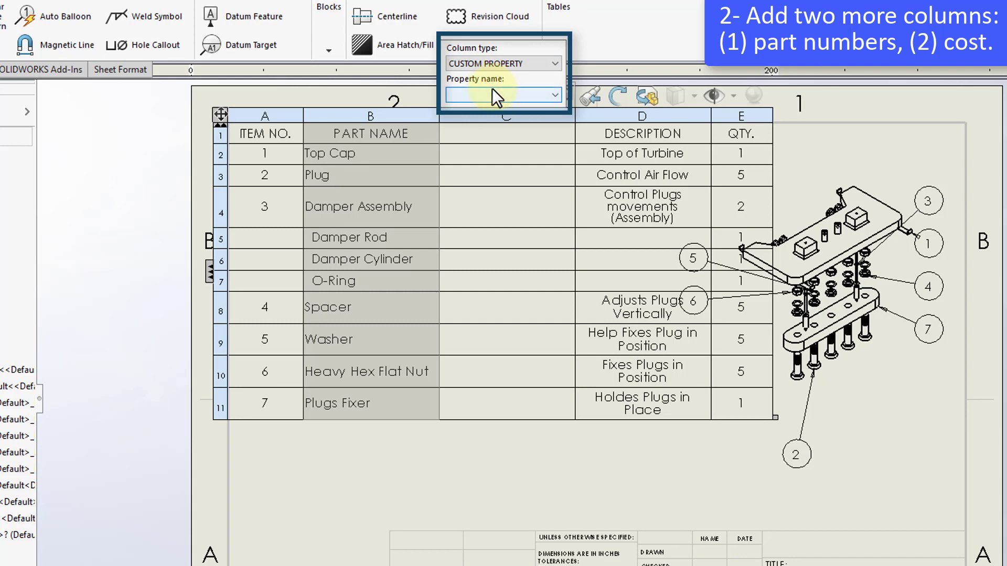
{"action": "left_click", "coordinate": [539, 65]}
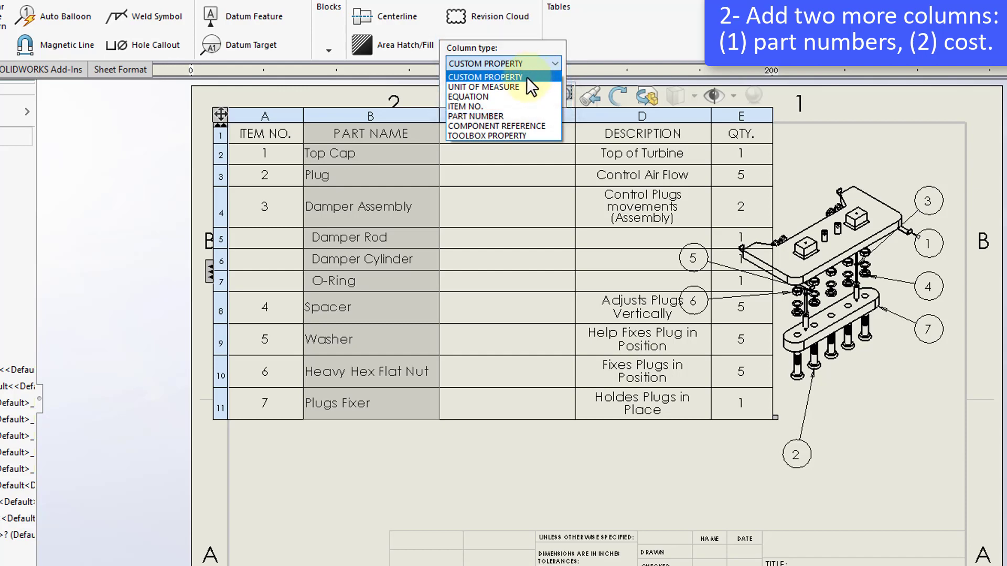
{"action": "left_click", "coordinate": [527, 77]}
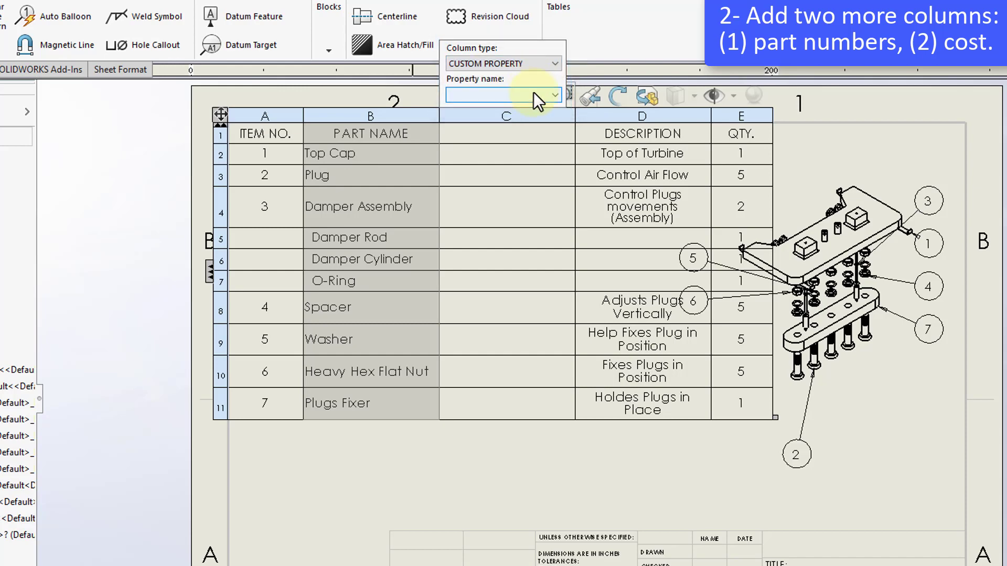
{"action": "left_click", "coordinate": [552, 95]}
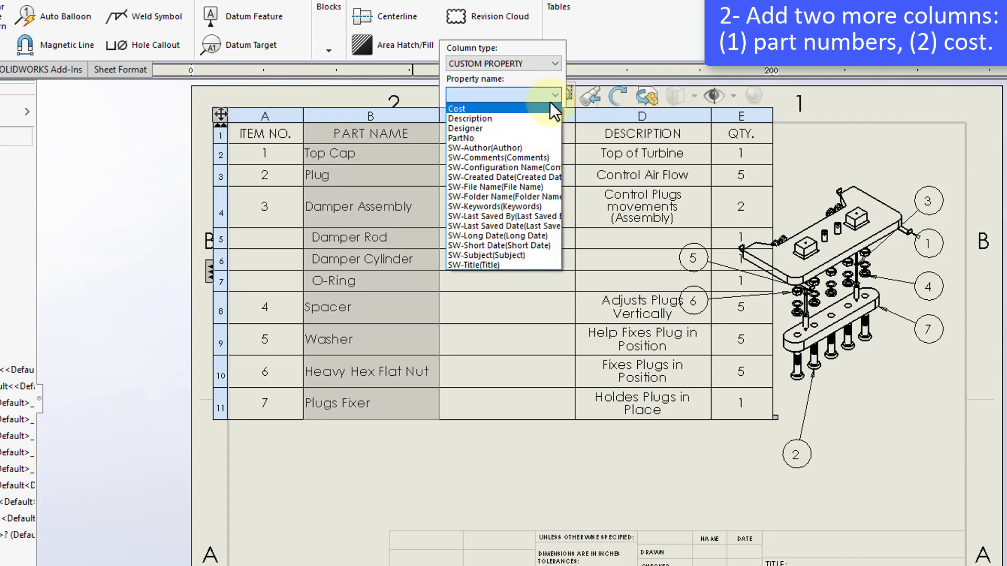
{"action": "left_click", "coordinate": [527, 137]}
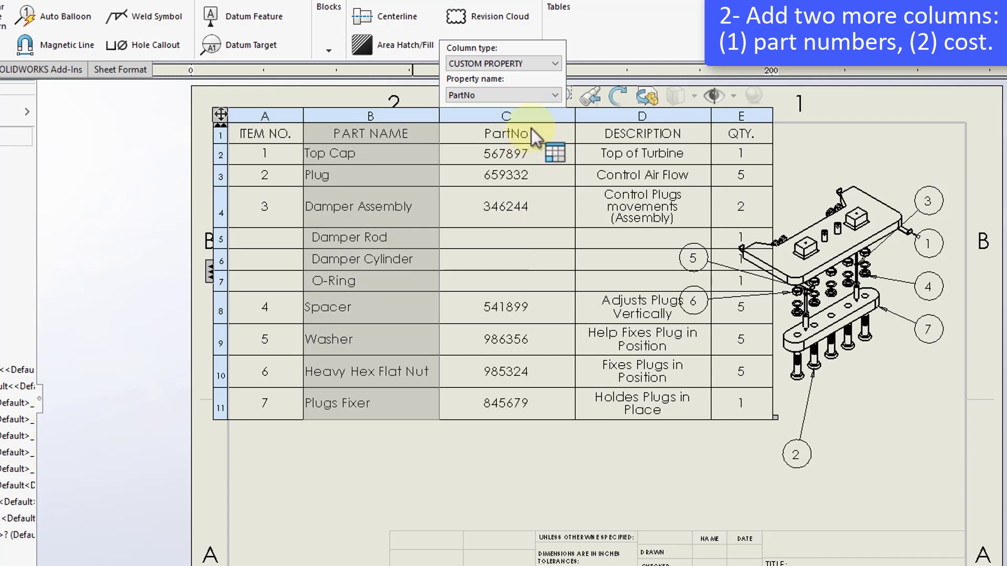
Drag the BOM table's corner handle leftward to make the whole table narrower
{"action": "left_click", "coordinate": [540, 458]}
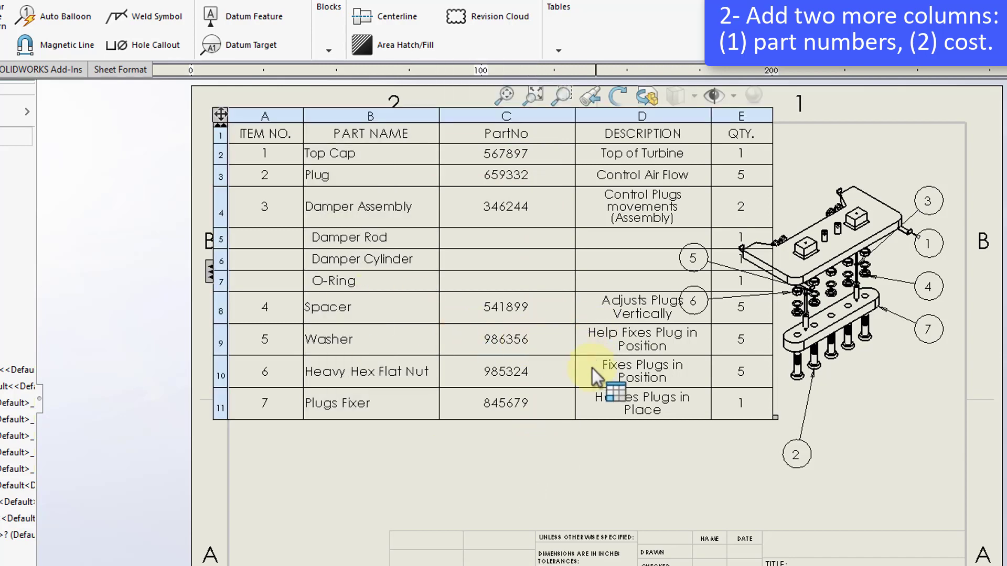
{"action": "left_click", "coordinate": [223, 114]}
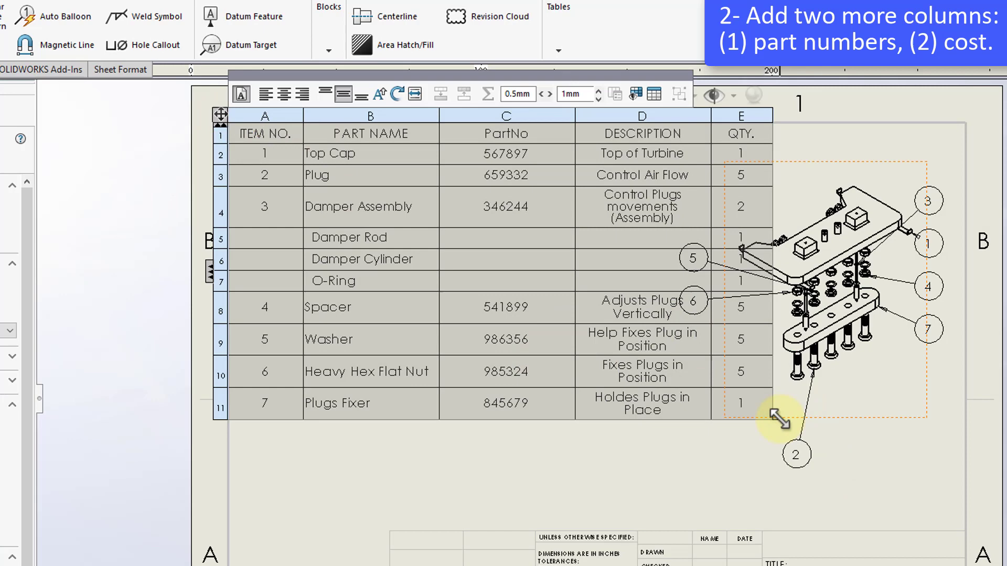
{"action": "mouse_move", "coordinate": [776, 419]}
{"action": "left_mouse_down"}
{"action": "mouse_move", "coordinate": [655, 422]}
{"action": "mouse_move", "coordinate": [570, 444]}
{"action": "left_mouse_up"}
{"action": "left_click", "coordinate": [593, 368]}
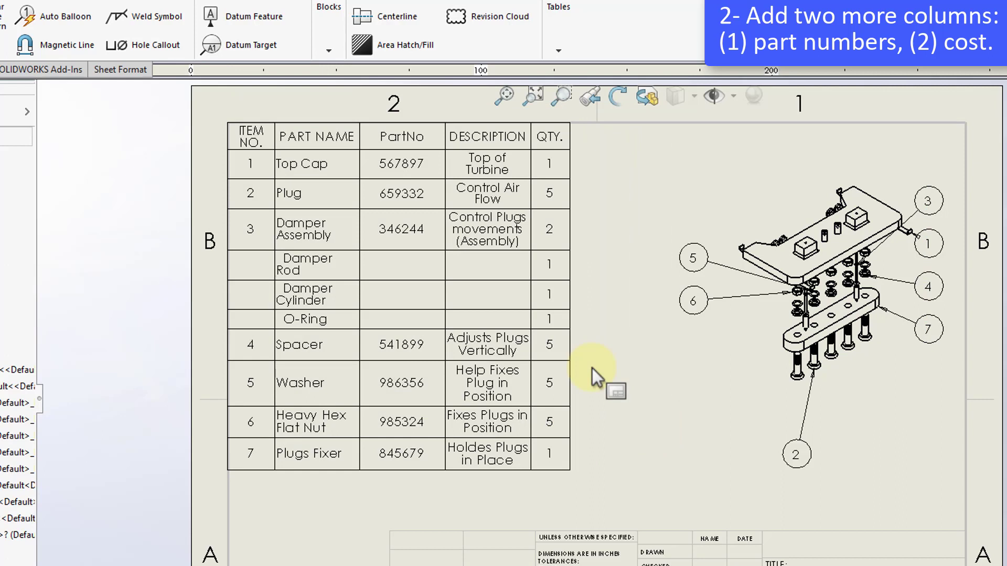
{"action": "left_click", "coordinate": [548, 227]}
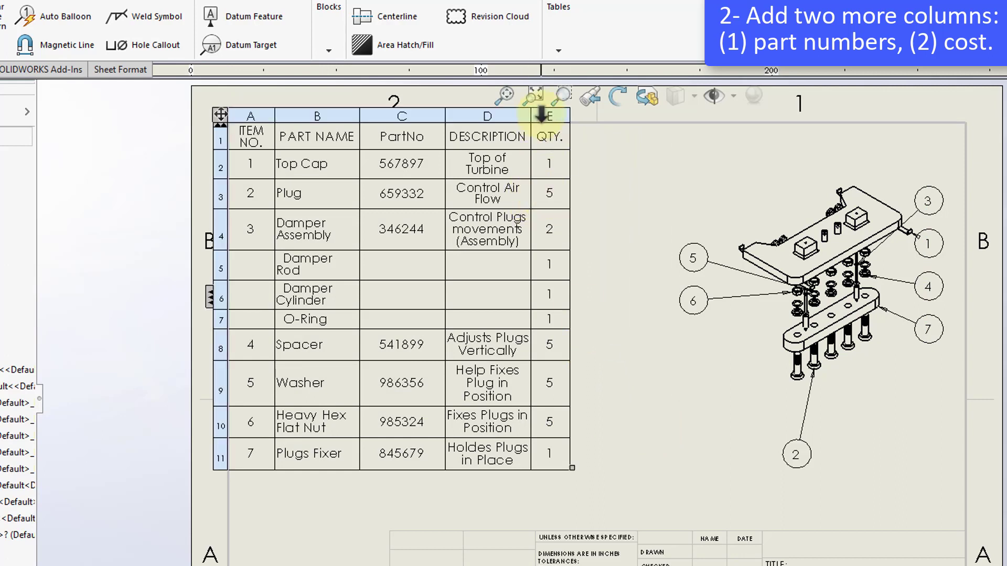
{"action": "left_click", "coordinate": [541, 114]}
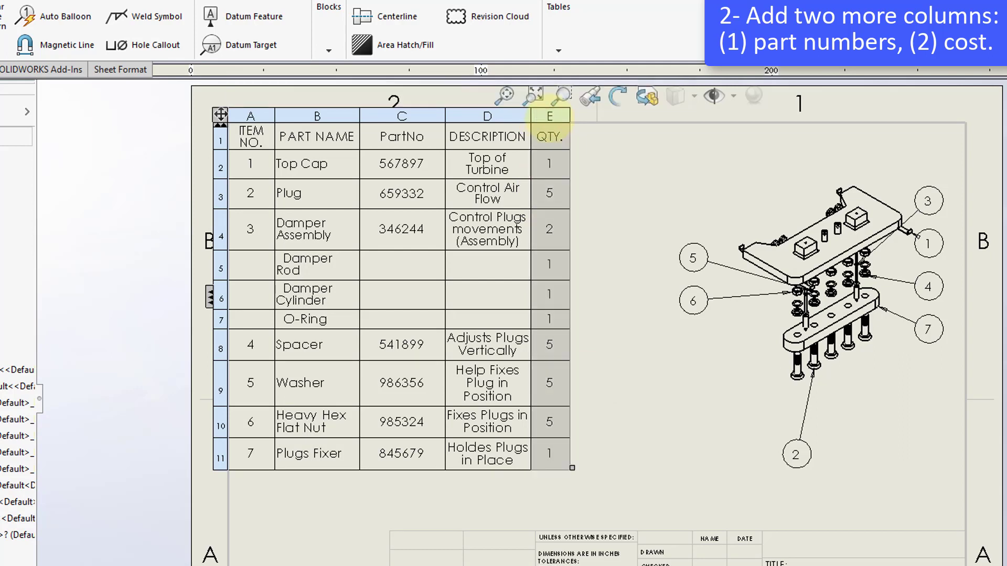
Insert a new empty column to the right of the QTY. column
{"action": "right_click", "coordinate": [548, 117]}
{"action": "mouse_move", "coordinate": [613, 195]}
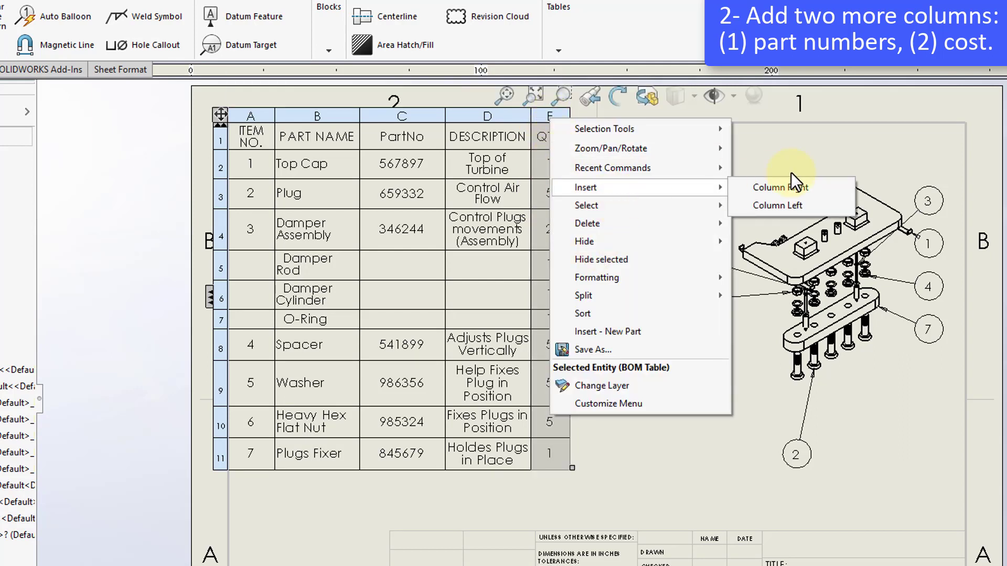
{"action": "left_click", "coordinate": [769, 187]}
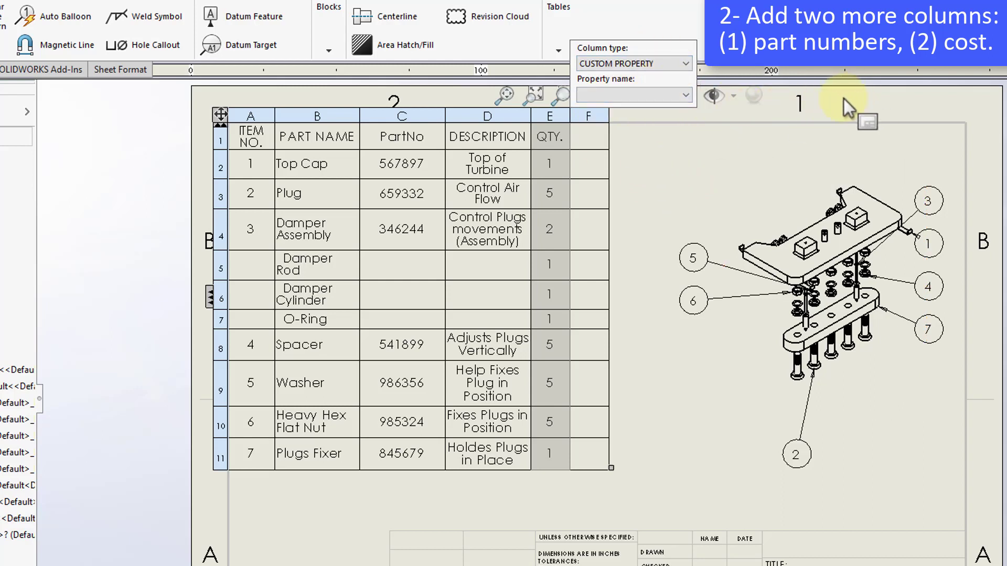
{"action": "left_click", "coordinate": [884, 110]}
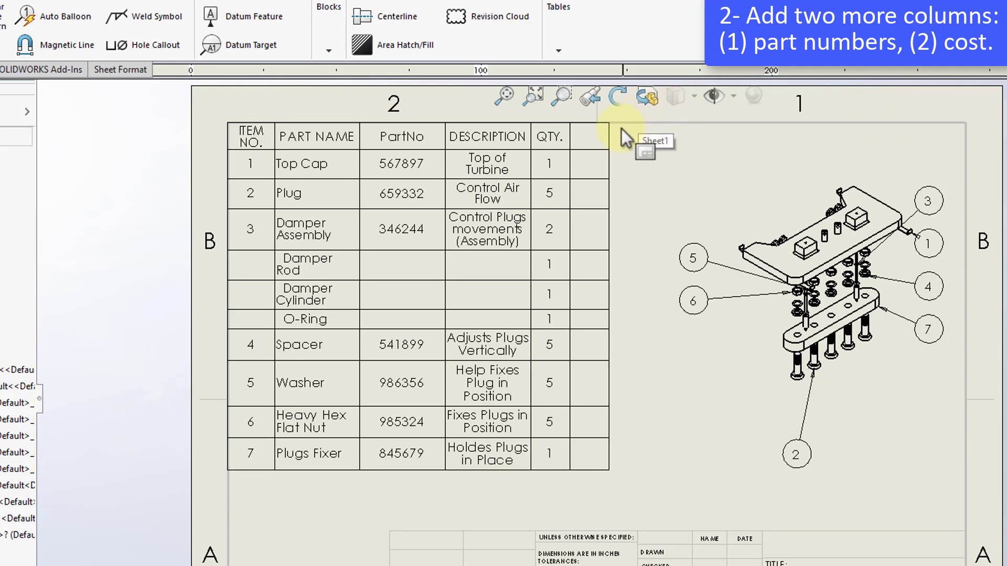
{"action": "scroll", "coordinate": [614, 132], "scroll_direction": "up", "scroll_amount": 2}
{"action": "scroll", "coordinate": [647, 414], "scroll_direction": "down", "scroll_amount": 1}
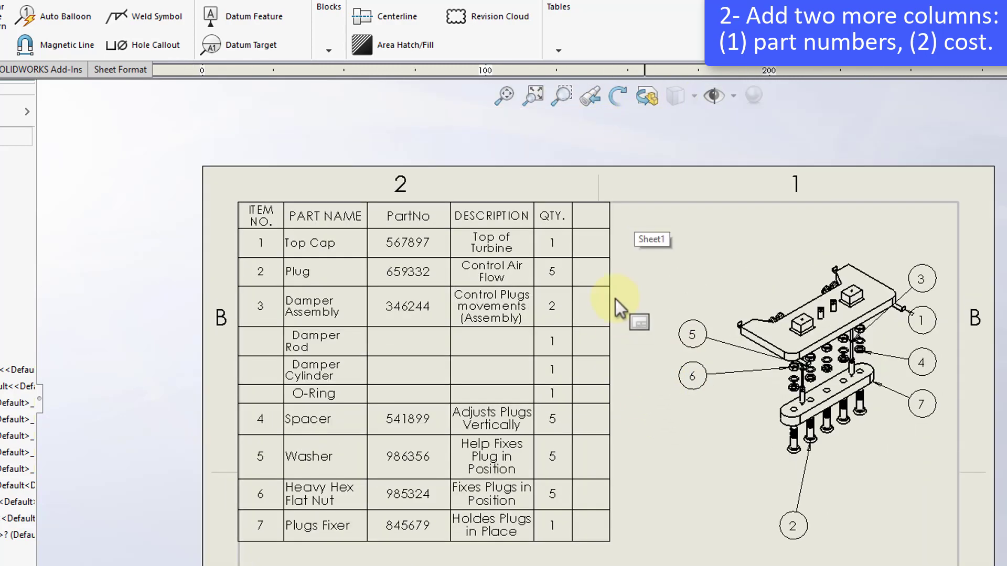
Set the new column F's property to Cost so it lists each part's cost
{"action": "left_click", "coordinate": [608, 273]}
{"action": "left_click", "coordinate": [591, 198]}
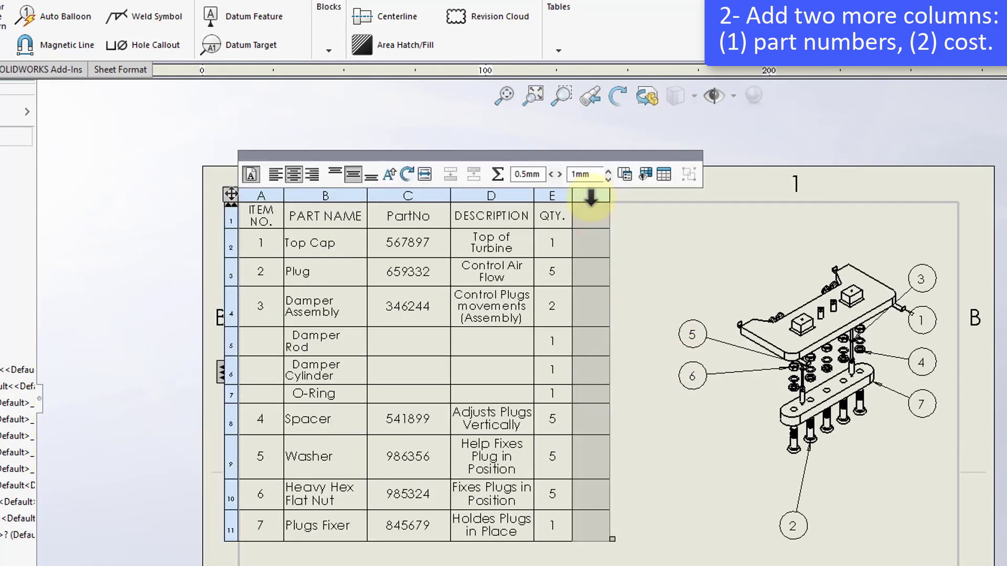
{"action": "left_click", "coordinate": [625, 177]}
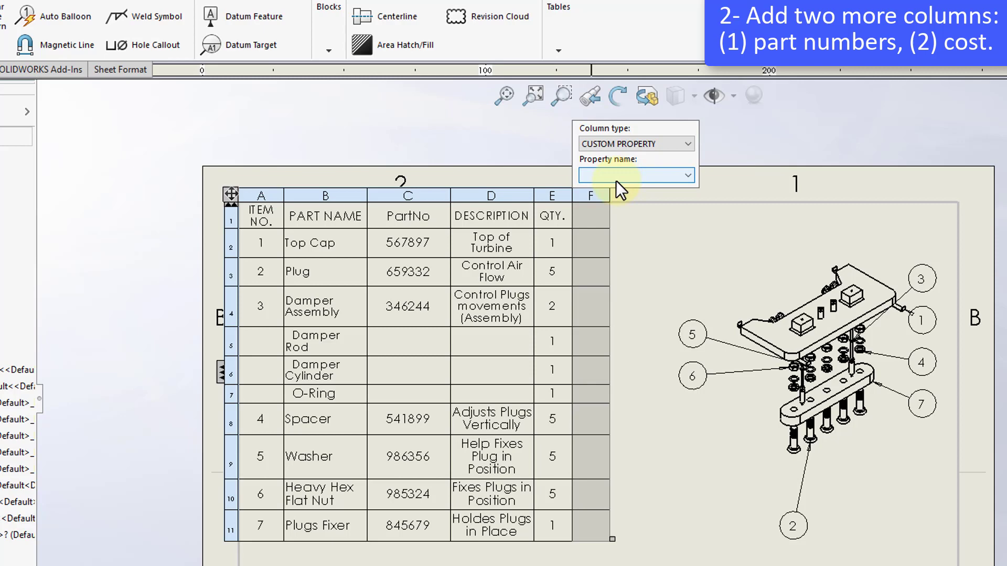
{"action": "left_click", "coordinate": [616, 177]}
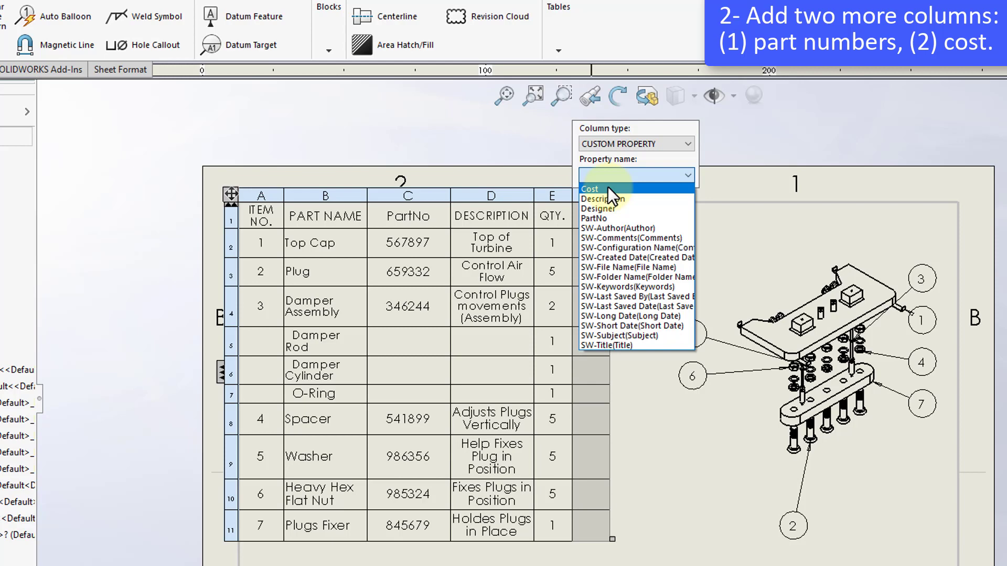
{"action": "left_click", "coordinate": [608, 189]}
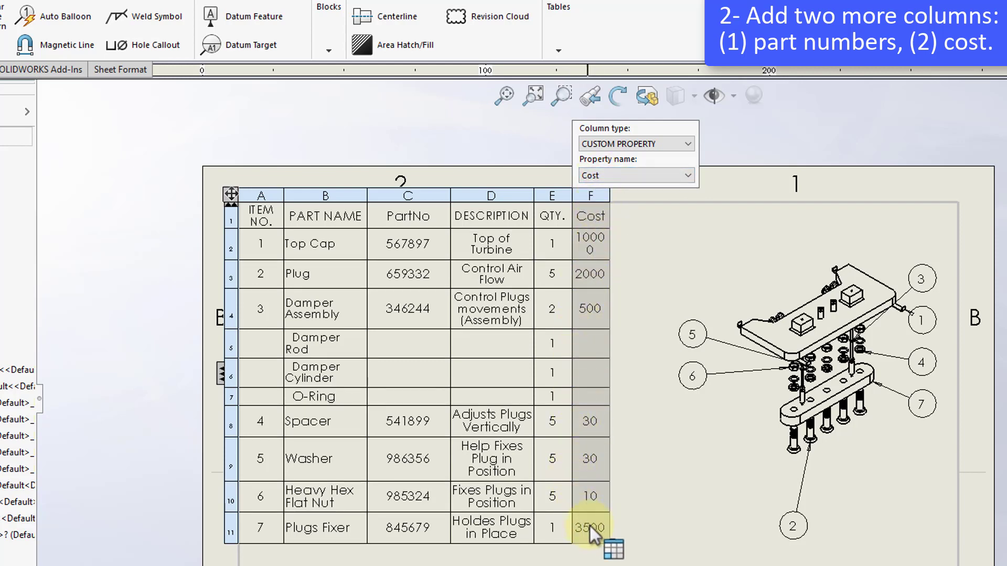
{"action": "left_click", "coordinate": [652, 258]}
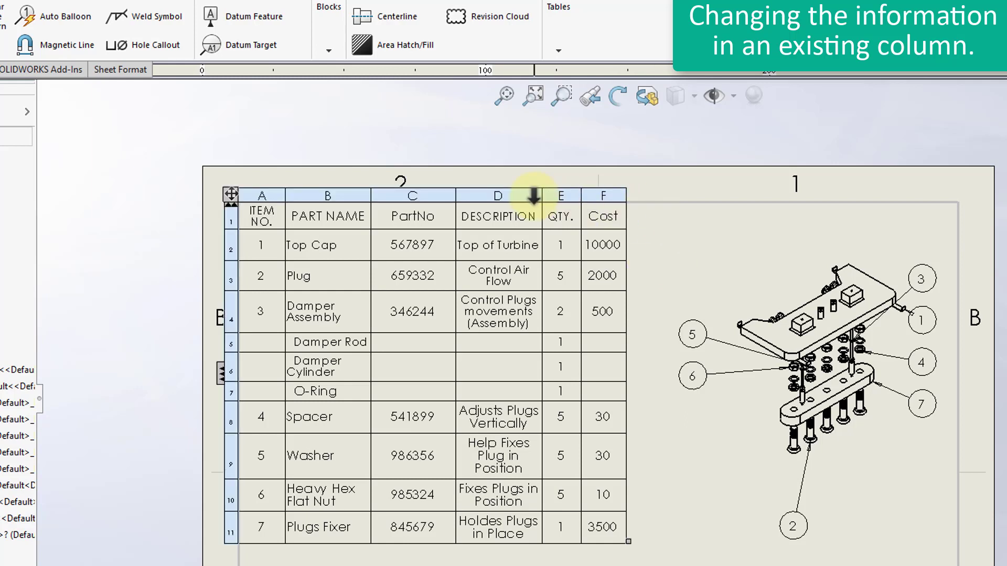
Switch the DESCRIPTION column's property to PartNo, then set it back to Description
{"action": "left_click", "coordinate": [514, 197]}
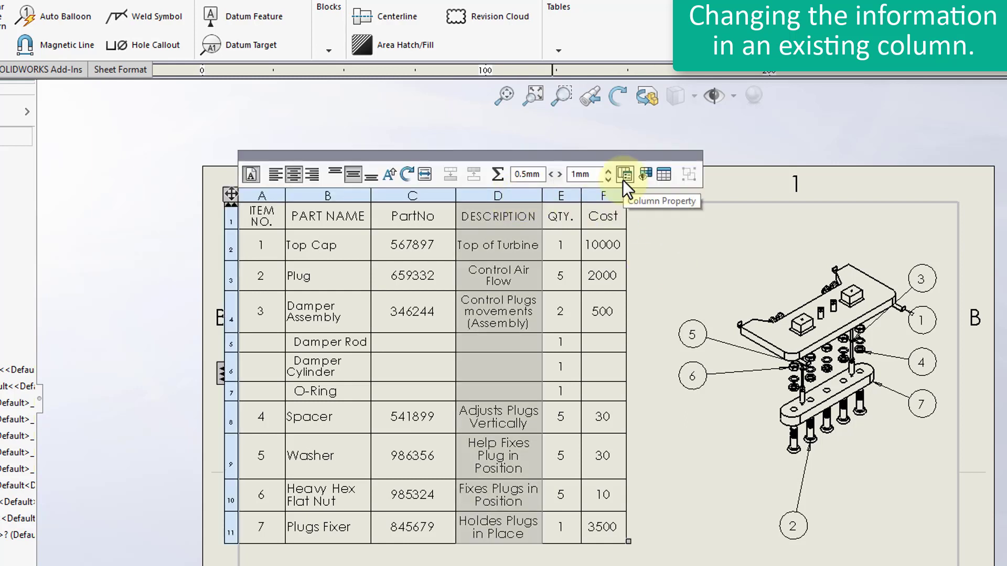
{"action": "left_click", "coordinate": [623, 178]}
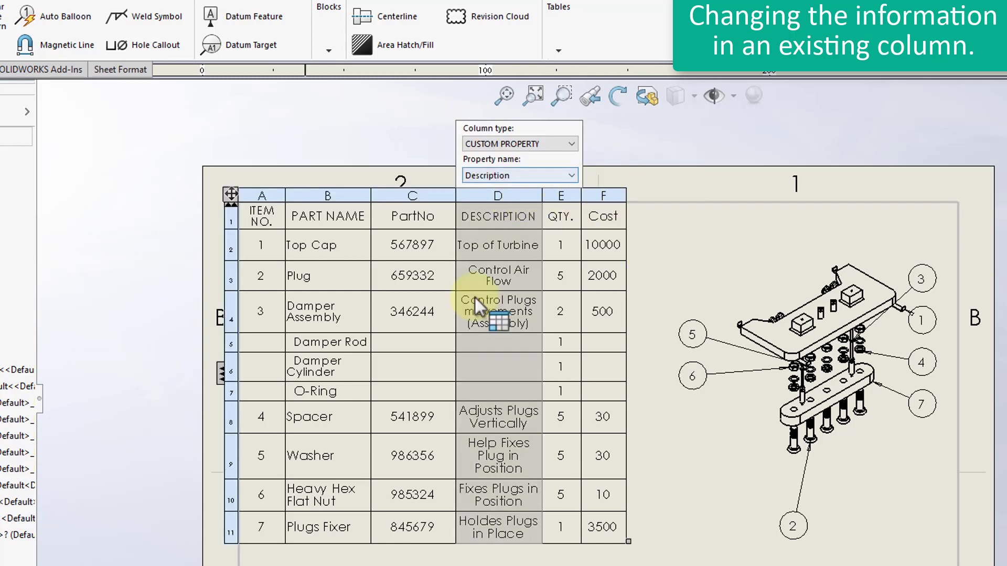
{"action": "left_click", "coordinate": [540, 177]}
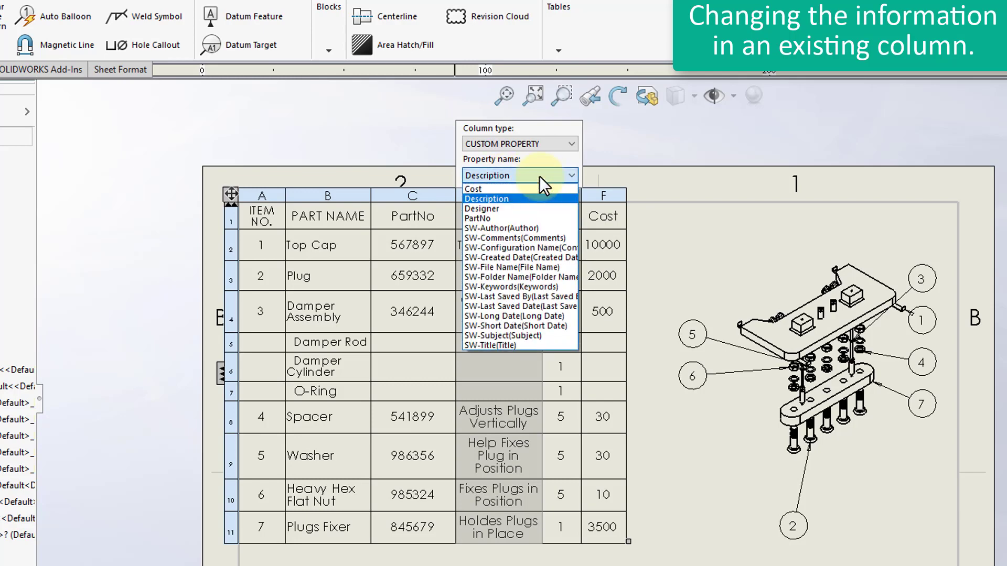
{"action": "left_click", "coordinate": [513, 217]}
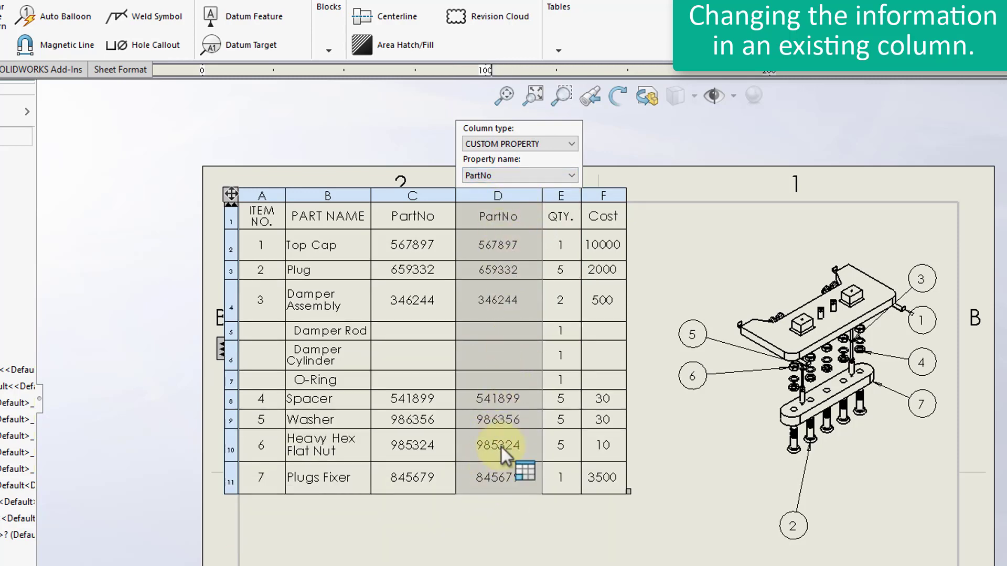
{"action": "left_click", "coordinate": [532, 174]}
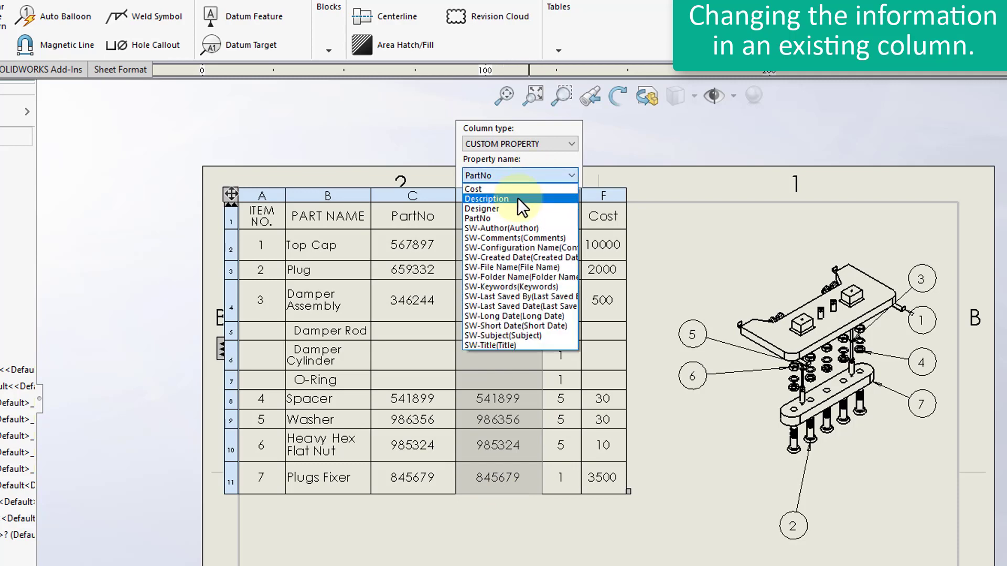
{"action": "left_click", "coordinate": [517, 198]}
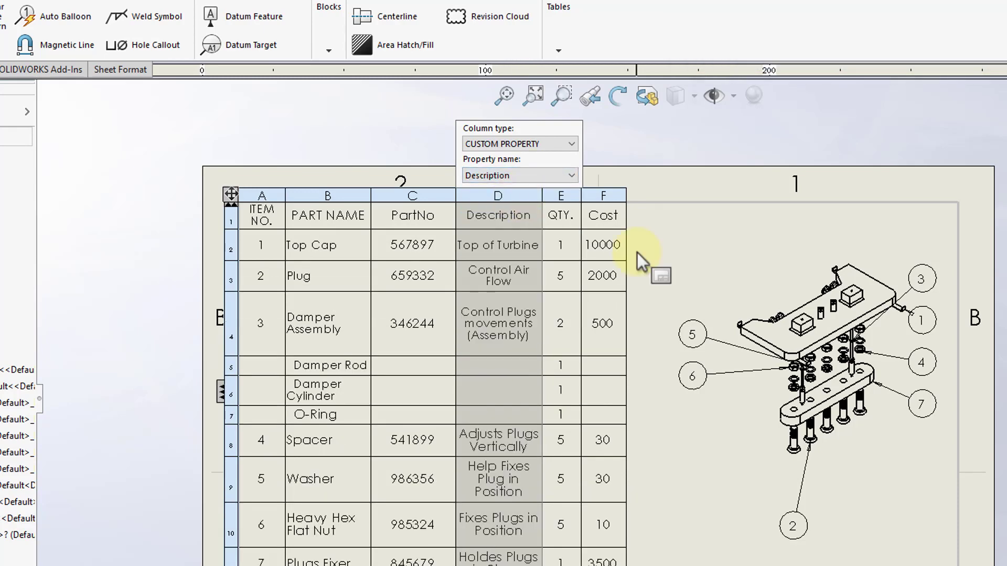